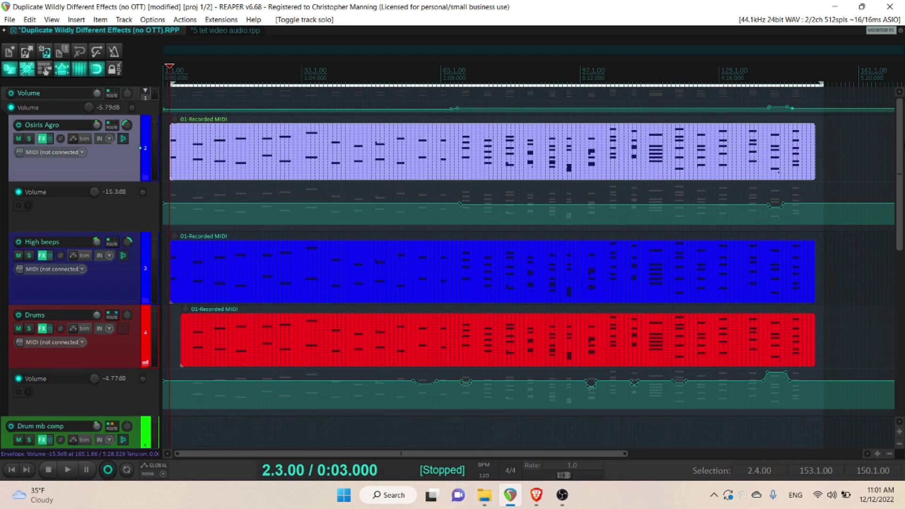
Step: Solo the Osiris Agro track and inspect the Osiris6 and Argotlunar plug-ins in its FX chain
drag(901, 135, 885, 289)
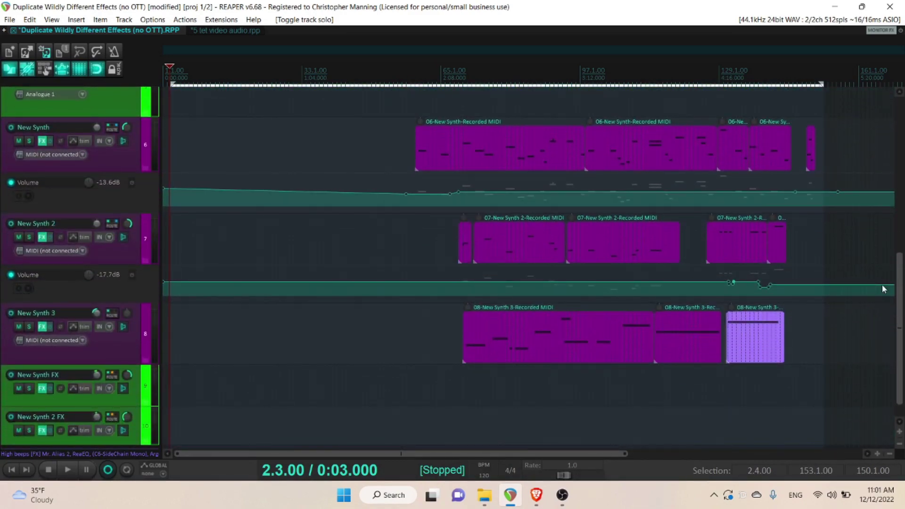
drag(883, 289, 869, 116)
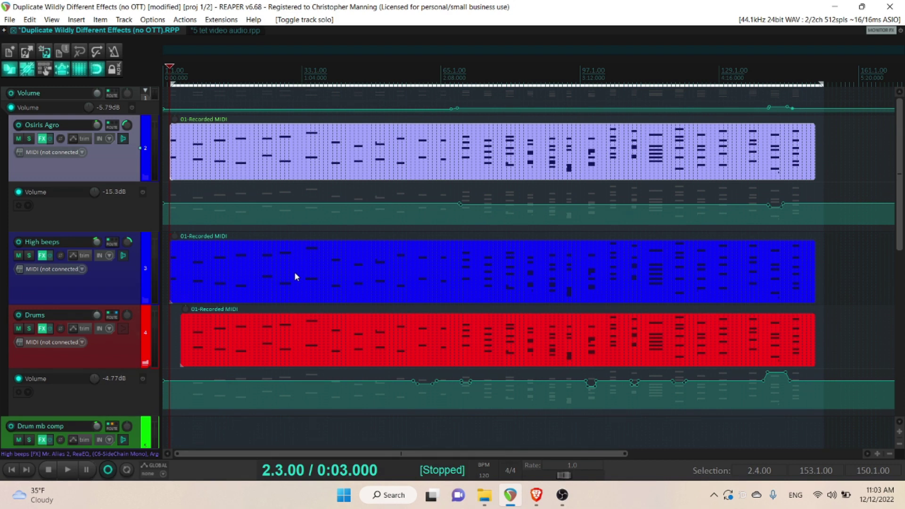
click(28, 139)
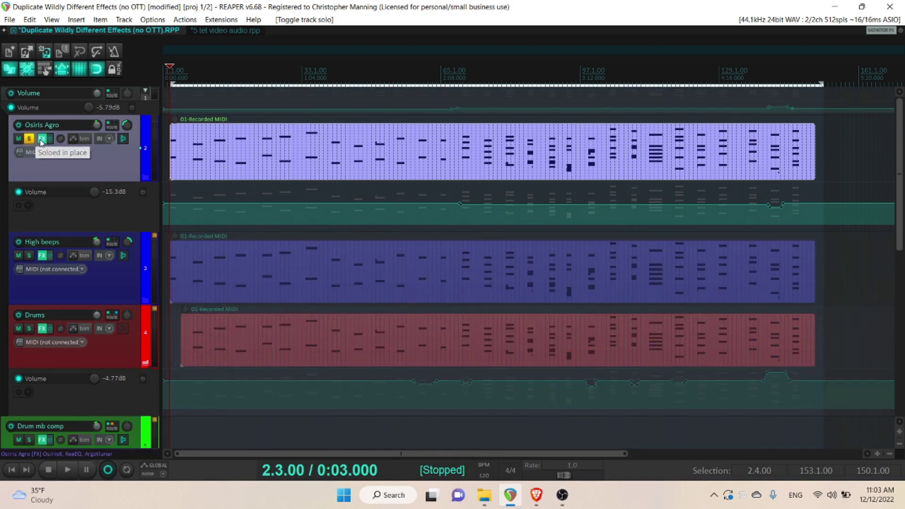
click(42, 140)
double_click(217, 106)
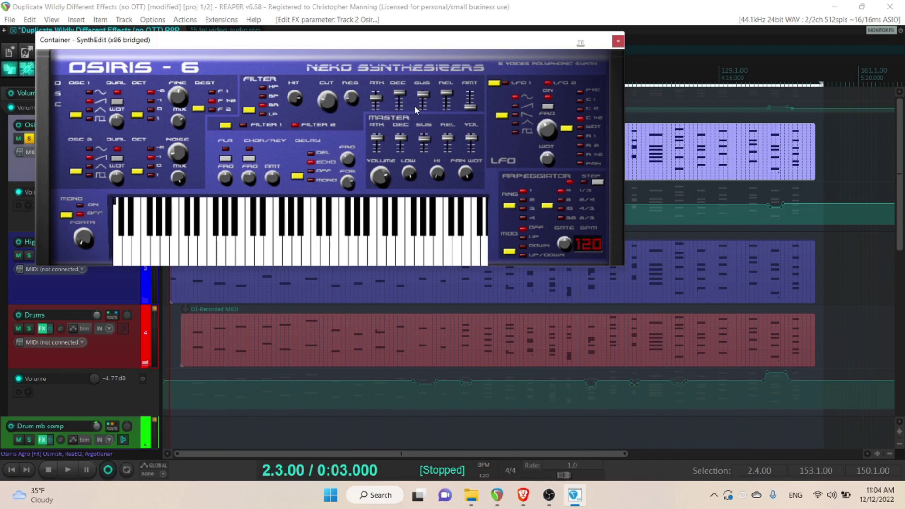
click(618, 42)
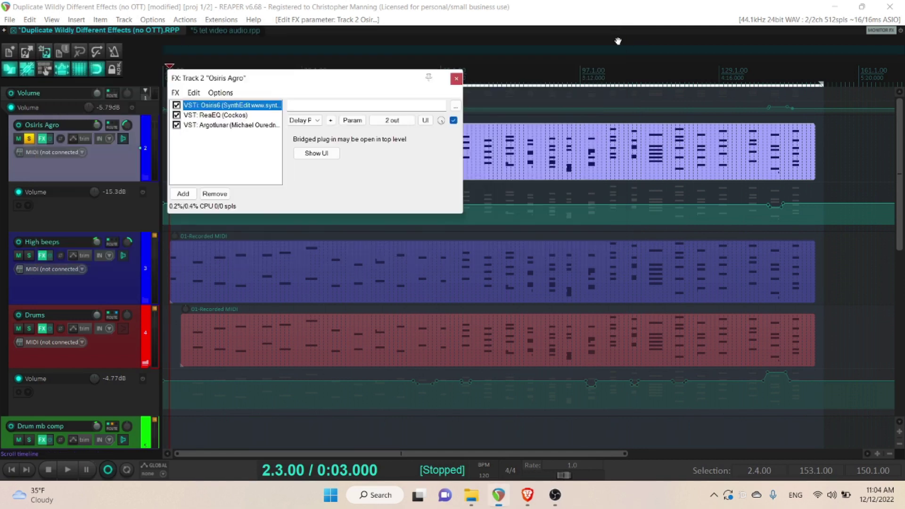
click(224, 125)
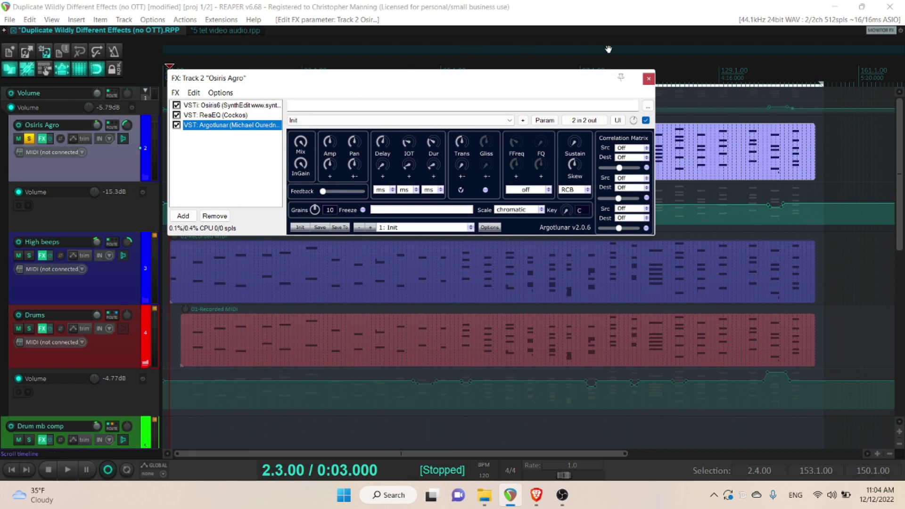
click(649, 79)
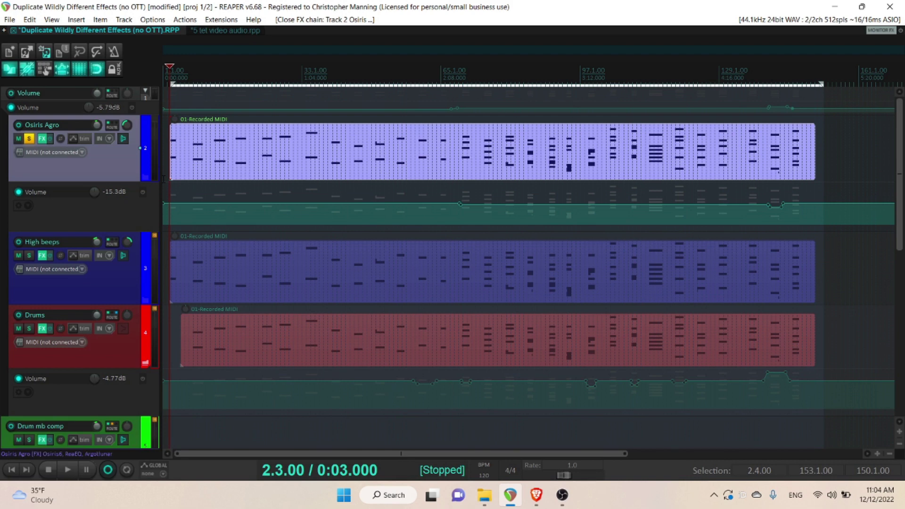
Step: Play the soloed Osiris Agro track for about 30 seconds, stop playback and unsolo the track
key(space)
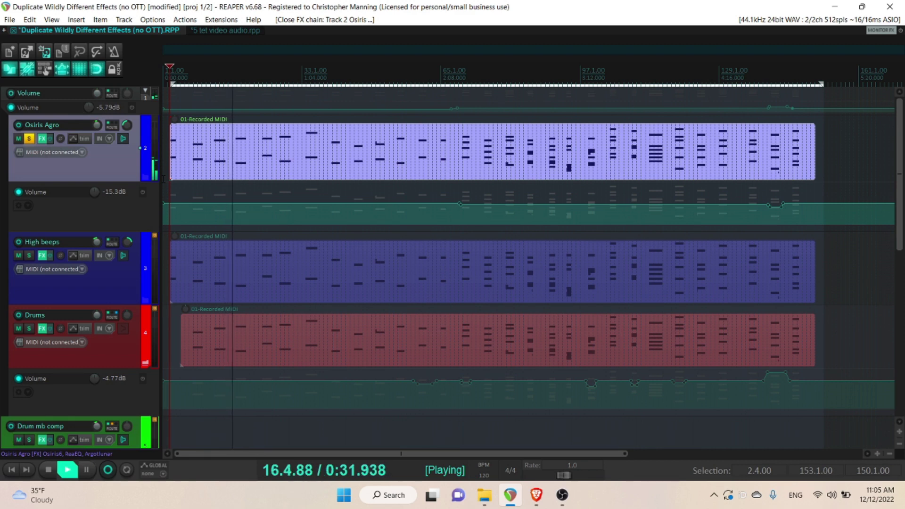
key(space)
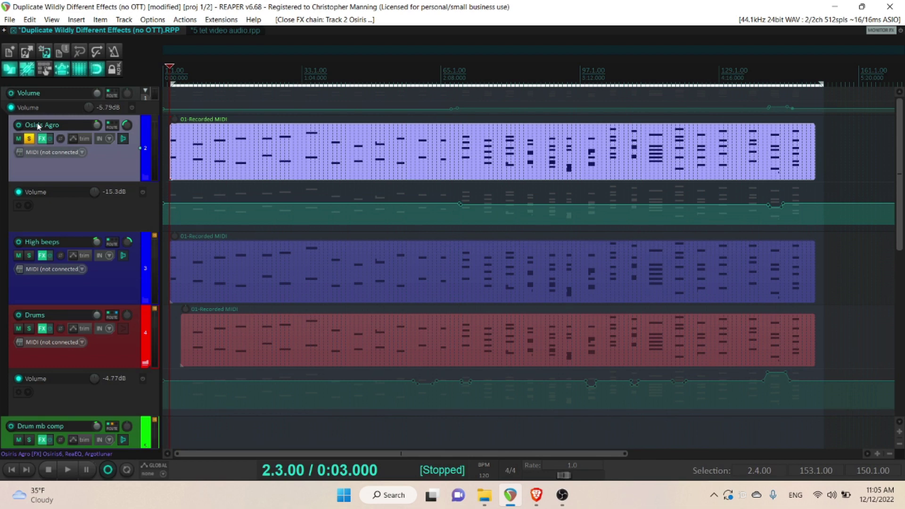
click(29, 138)
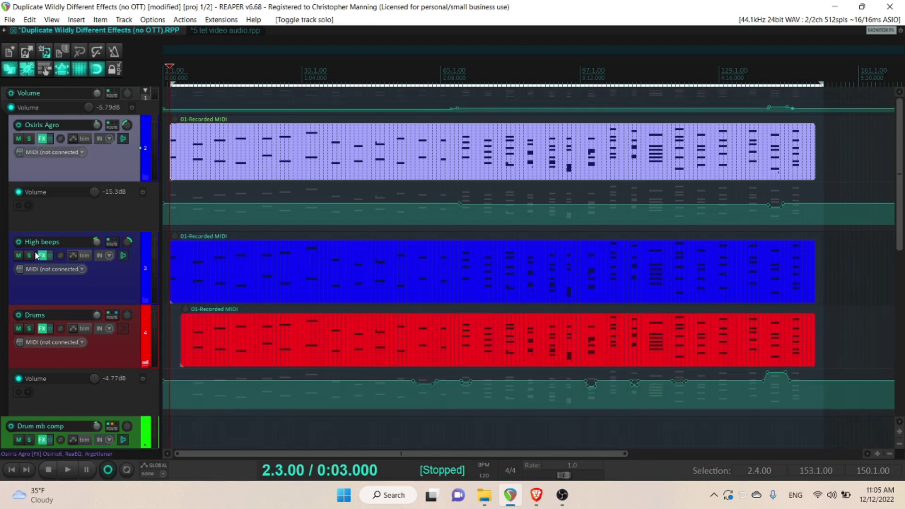
Step: Solo the High beeps track and inspect the Mr. Alias 2 and Argotlunar plug-ins in its FX chain
click(29, 255)
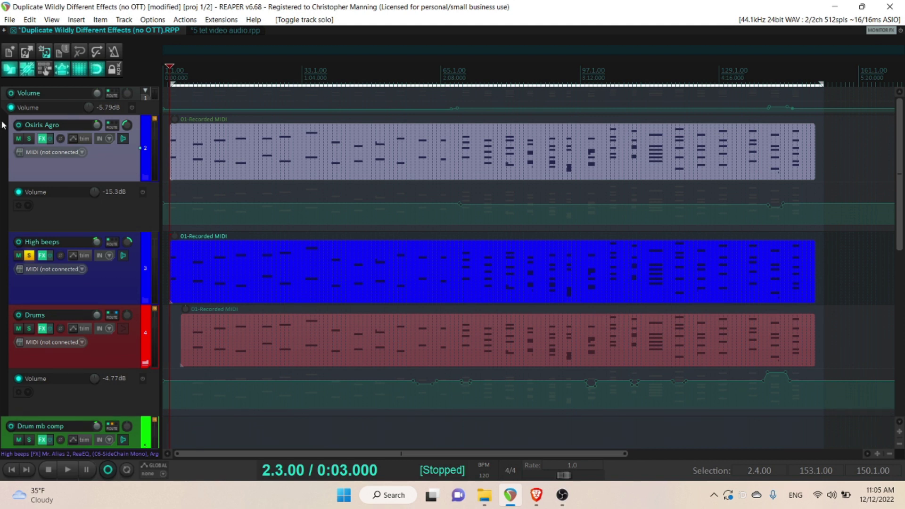
click(42, 257)
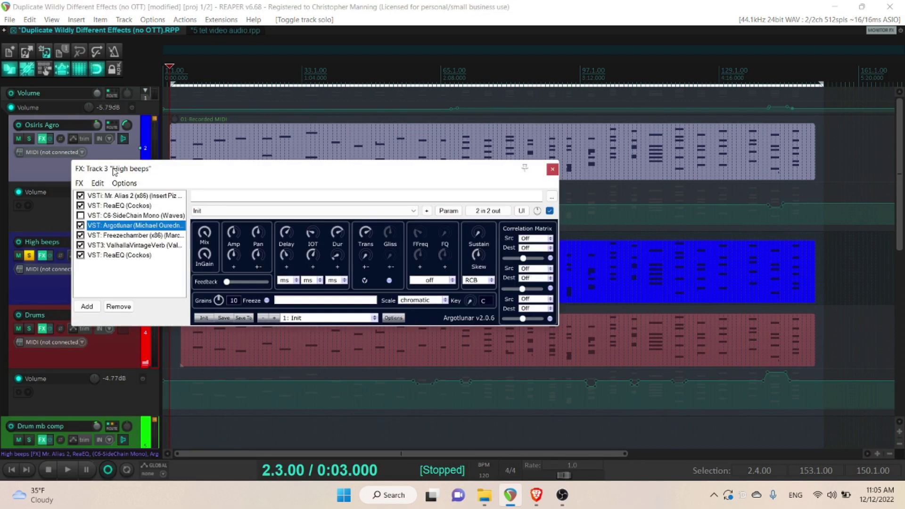
click(136, 196)
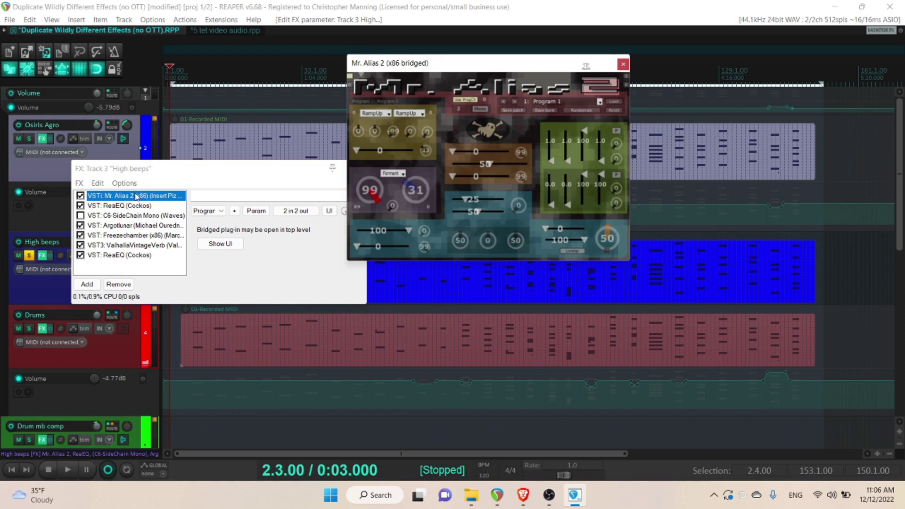
click(161, 226)
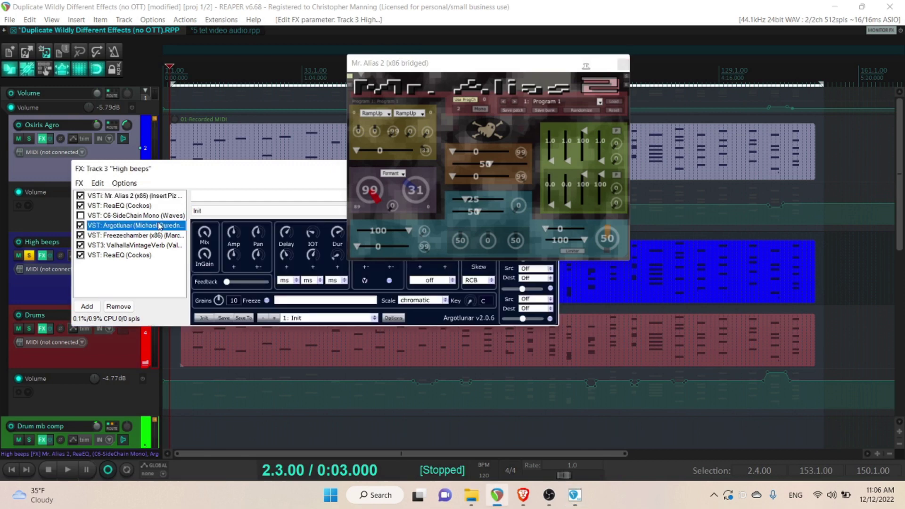
click(623, 63)
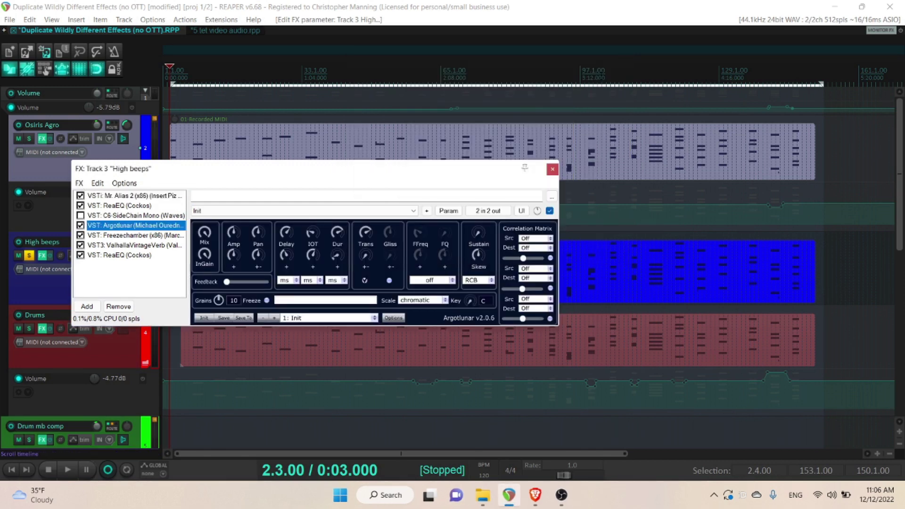
click(552, 169)
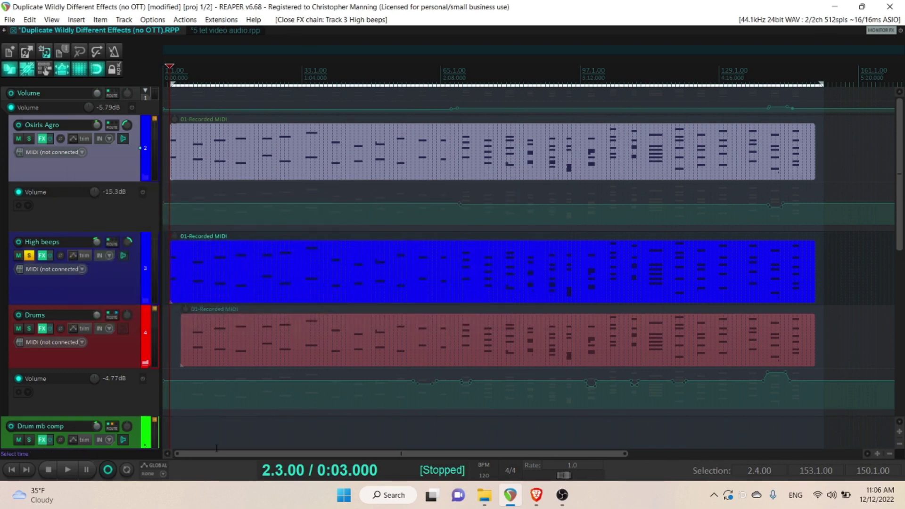
Step: Play the soloed High beeps track for about 30 seconds, stop playback and unsolo the track
key(space)
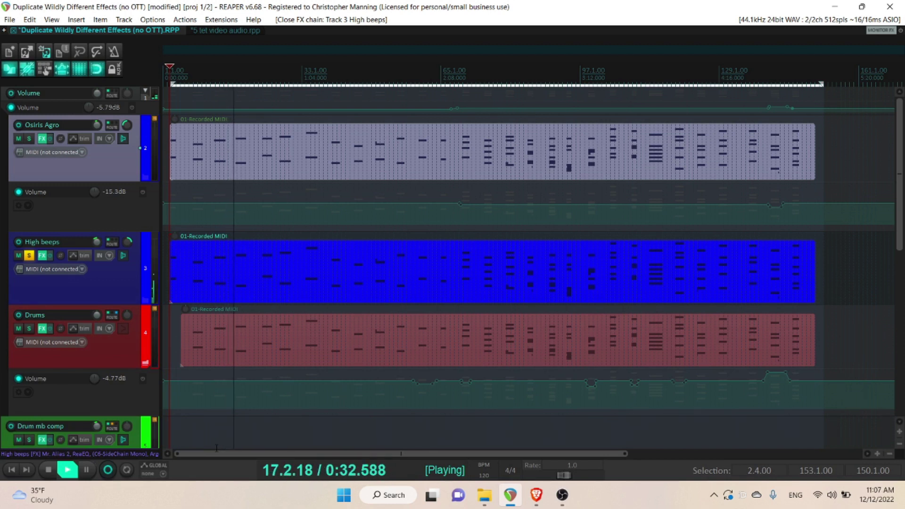
key(space)
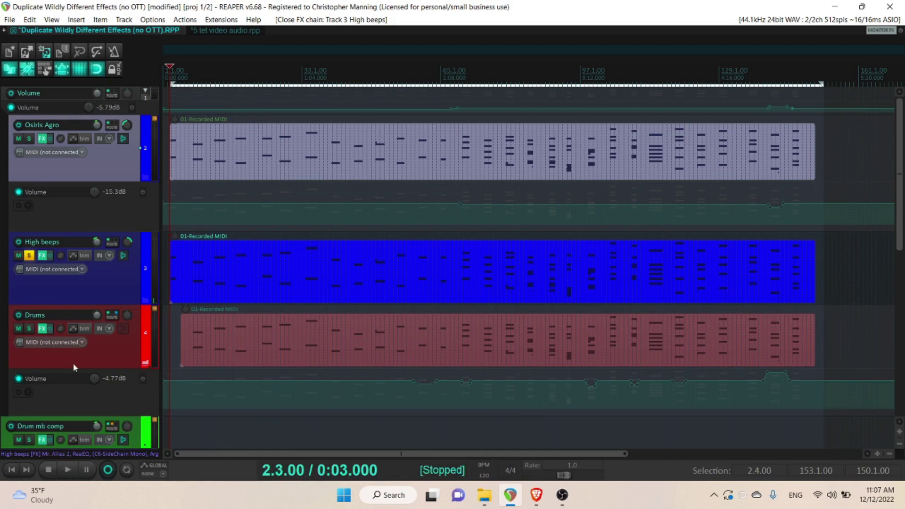
click(29, 257)
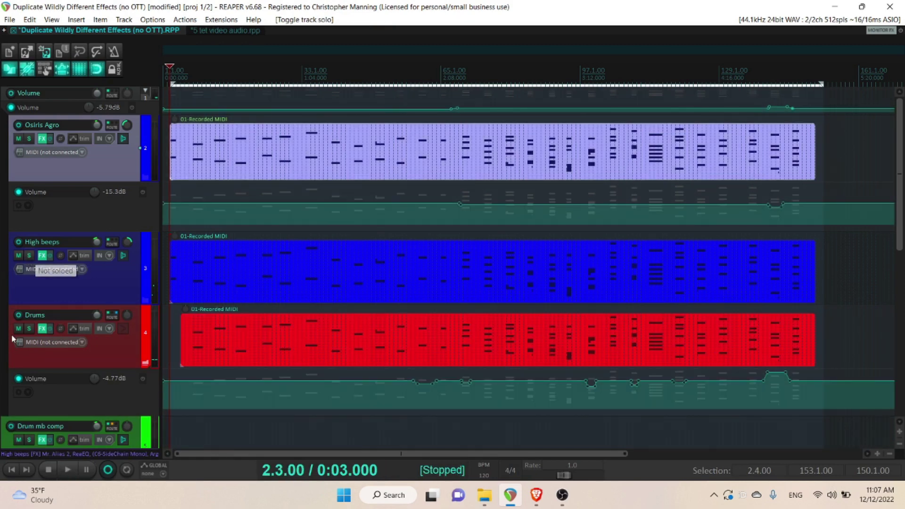
Step: Solo the Drums track and open its FX chain, with the edit cursor placed at 8.1.00 in its MIDI item
click(29, 328)
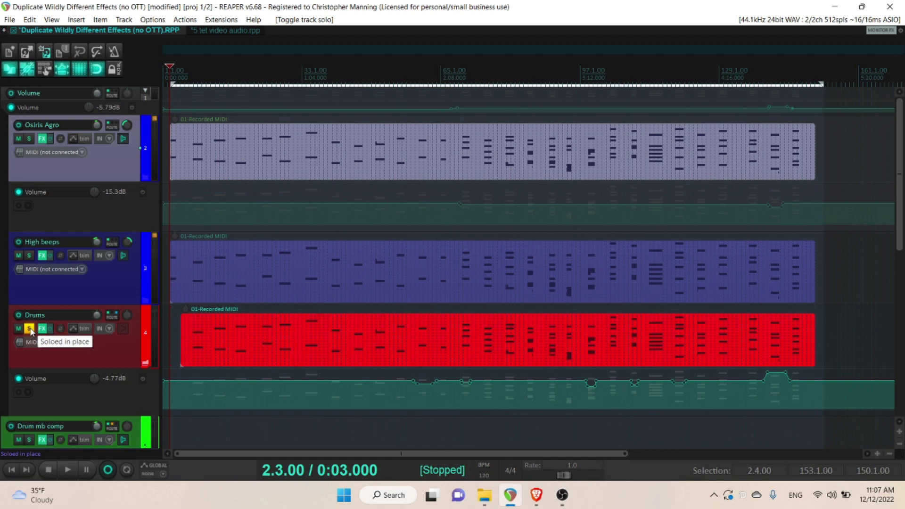
click(193, 358)
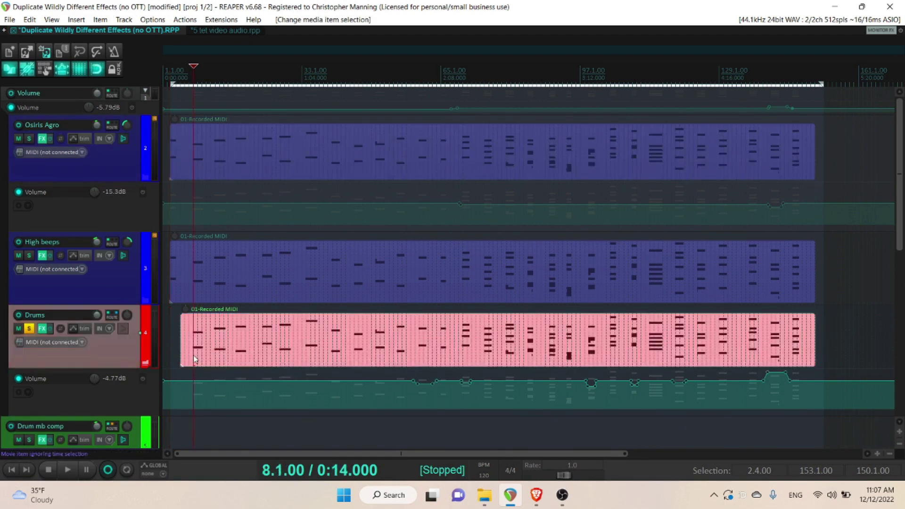
click(42, 329)
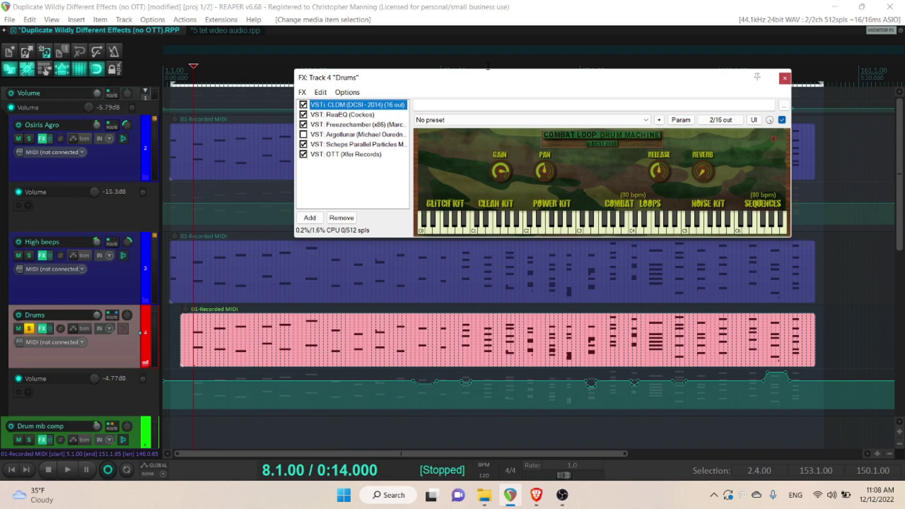
Step: Play the soloed Drums track from 8.1.00, stop playback, close its FX chain and unsolo the track
key(space)
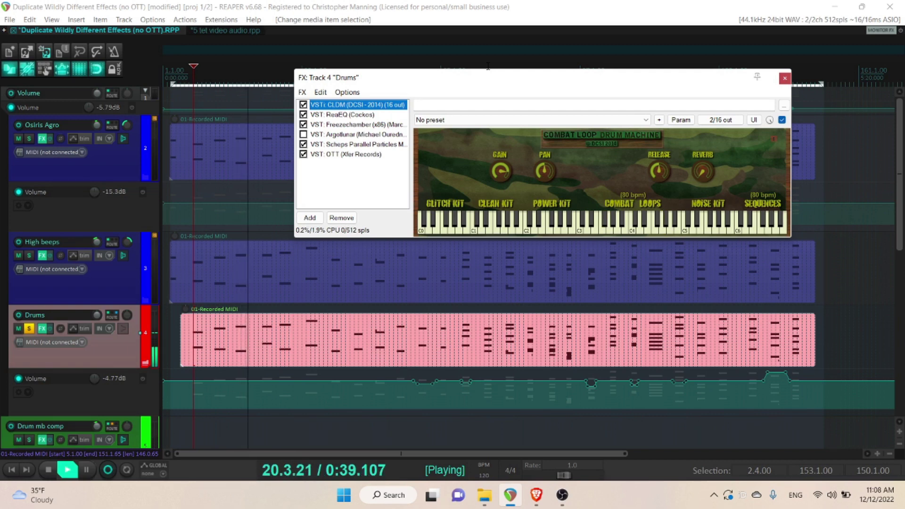
key(space)
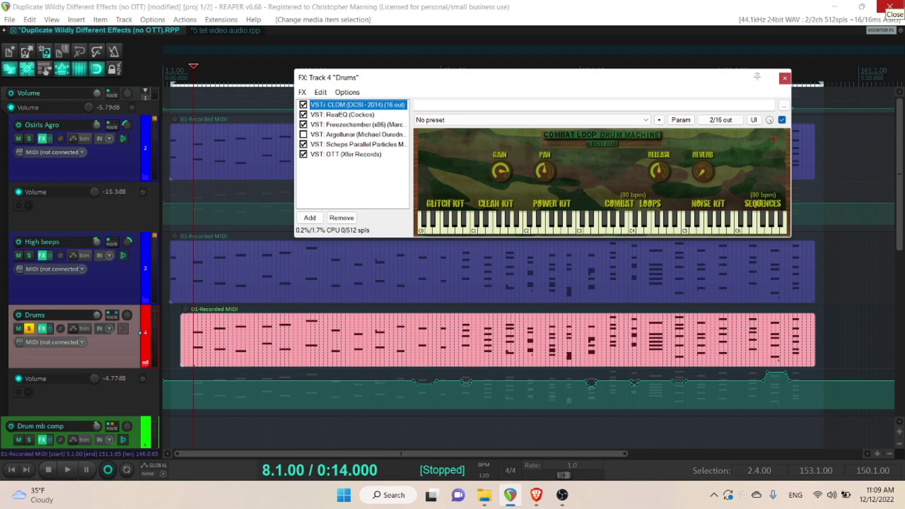
click(784, 79)
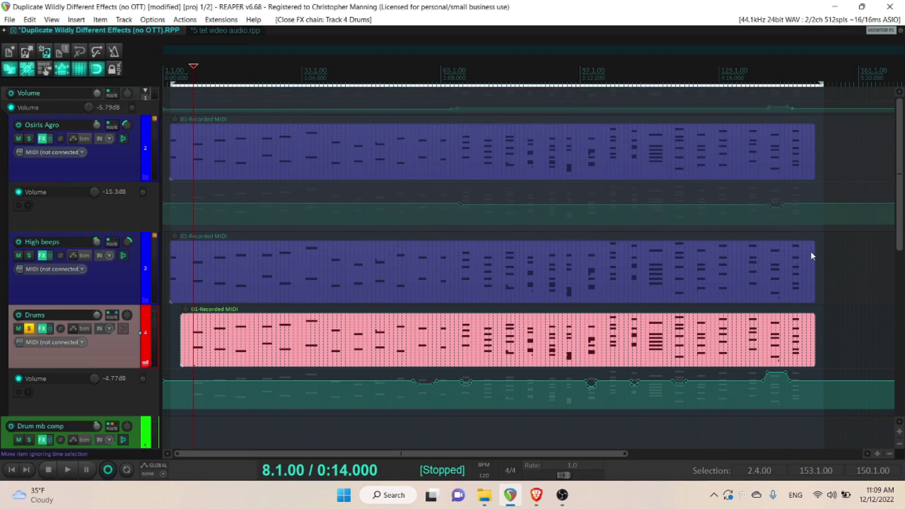
click(28, 329)
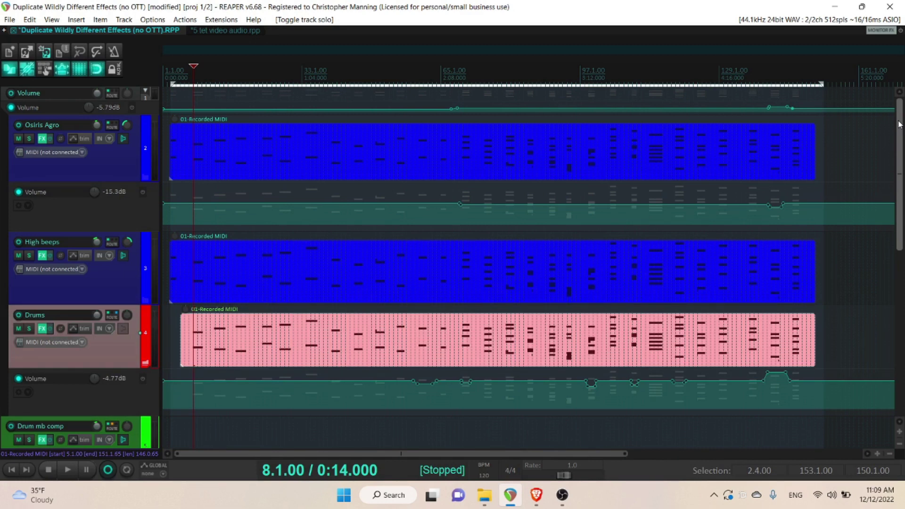
Step: Look over the Drum mb comp, New Synth and New Synth FX tracks below the Drums track
drag(900, 125, 870, 282)
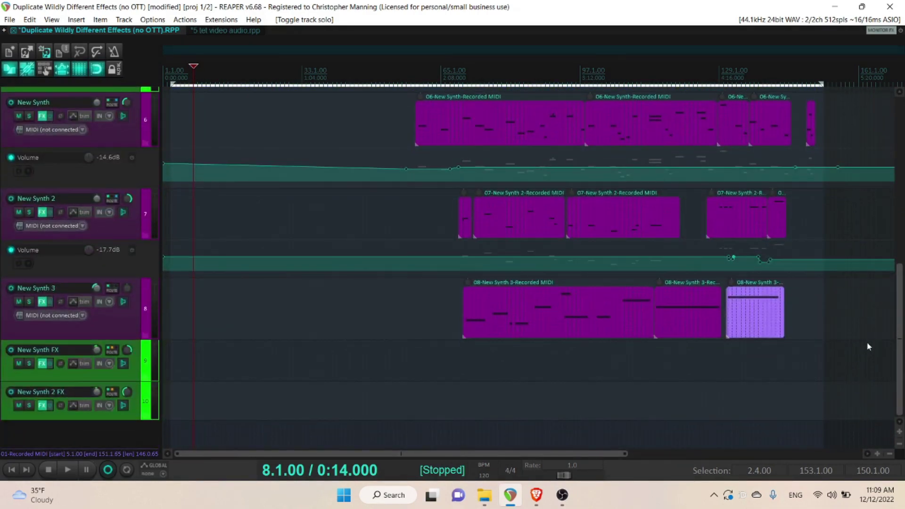
scroll(873, 330, up, 3)
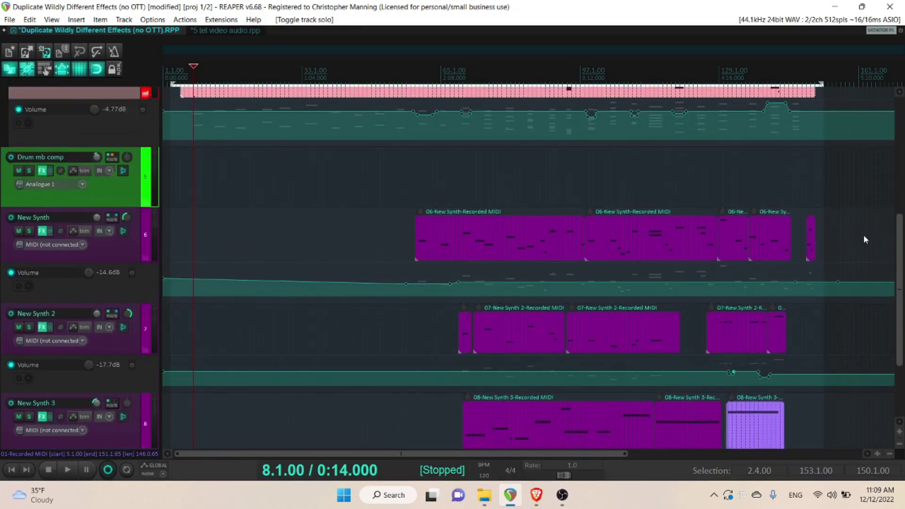
scroll(864, 235, up, 4)
scroll(865, 175, down, 3)
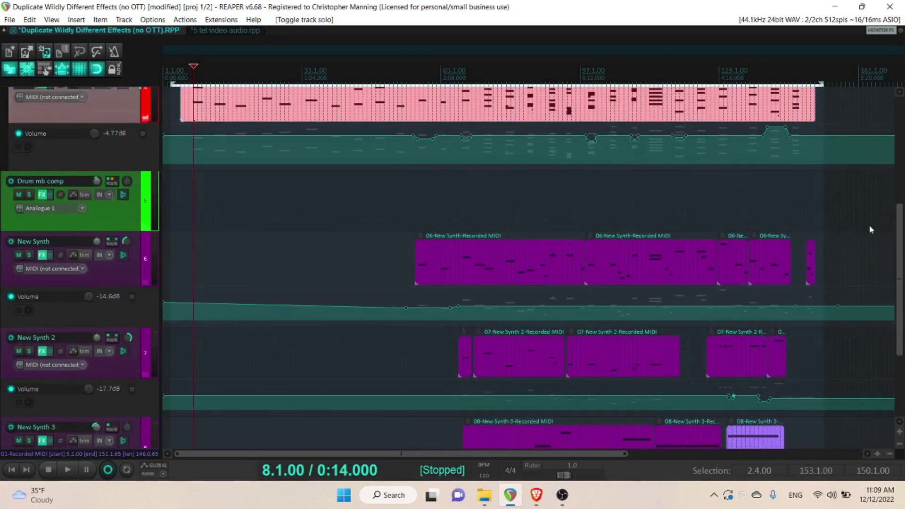
scroll(870, 225, down, 2)
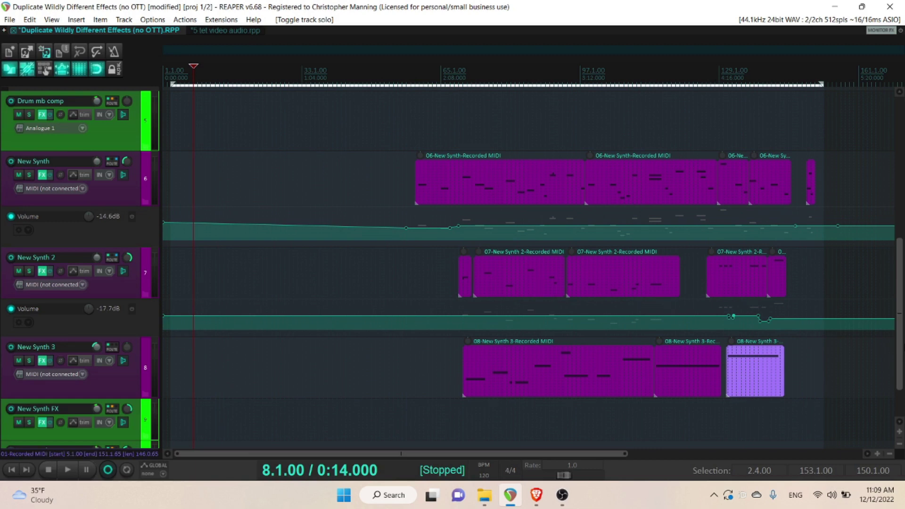
scroll(887, 264, up, 6)
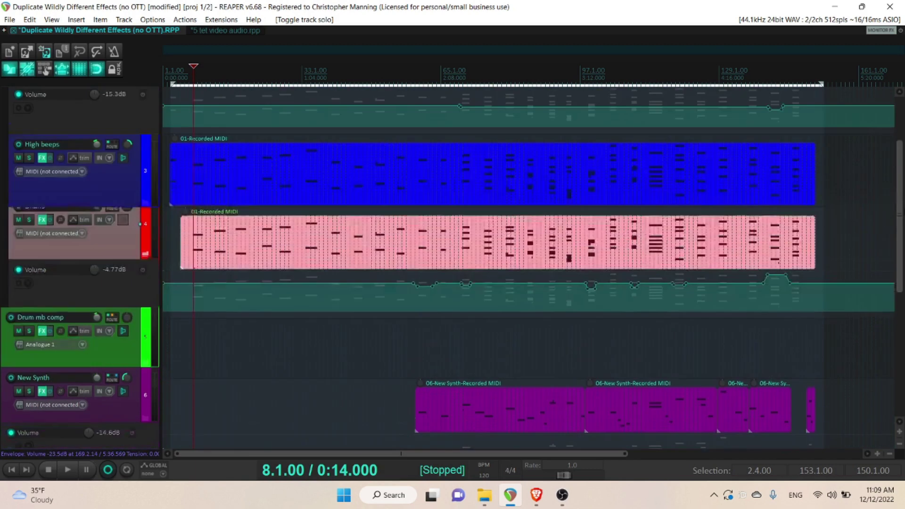